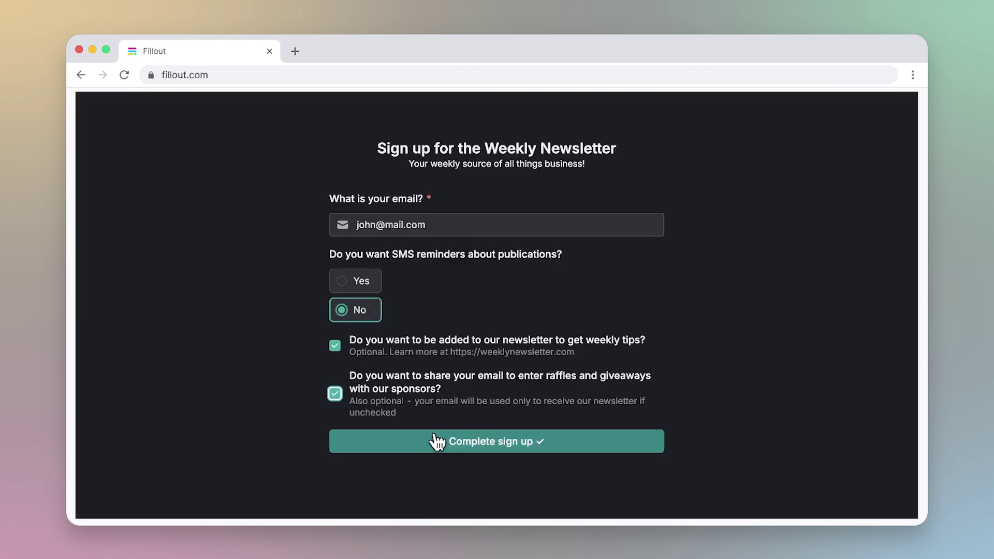
Submit the newsletter sign-up preview with Complete sign up.
left_click(437, 440)
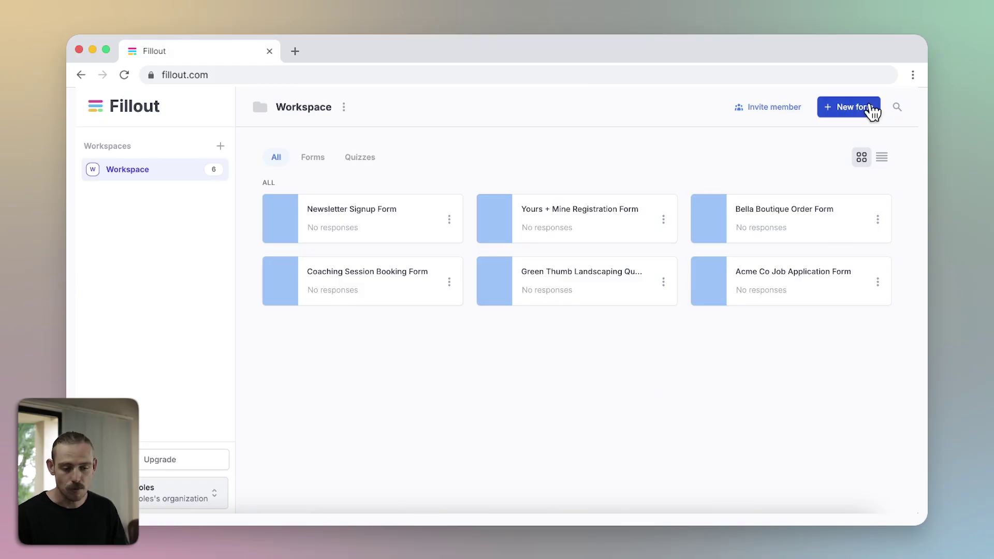
Create a blank form with no theme, keeping the default name My form.
left_click(867, 107)
left_click(329, 340)
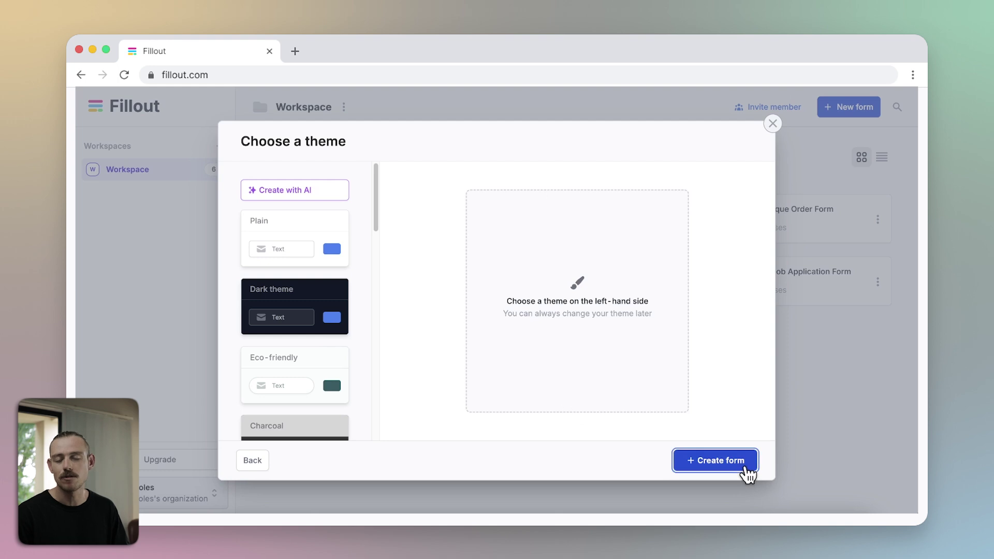
left_click(745, 468)
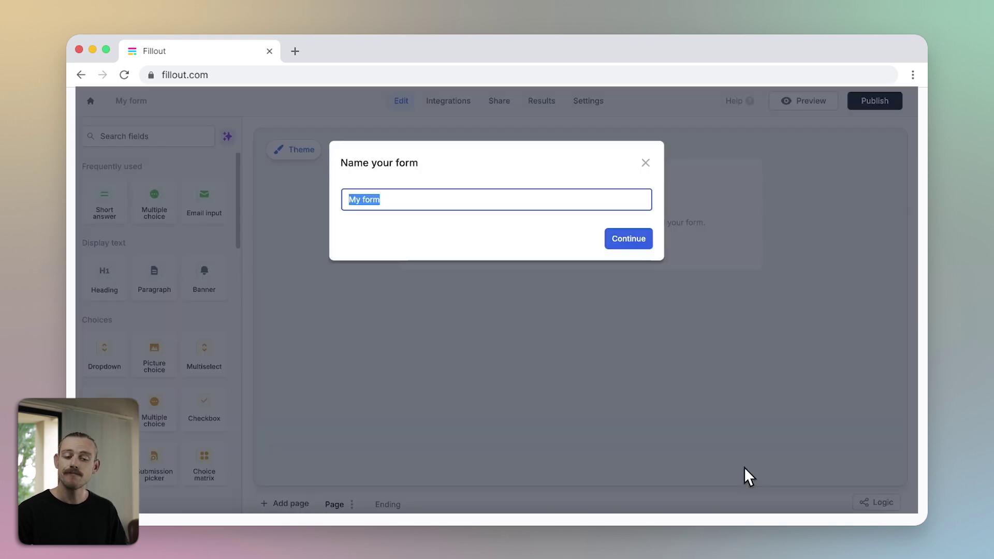
left_click(624, 240)
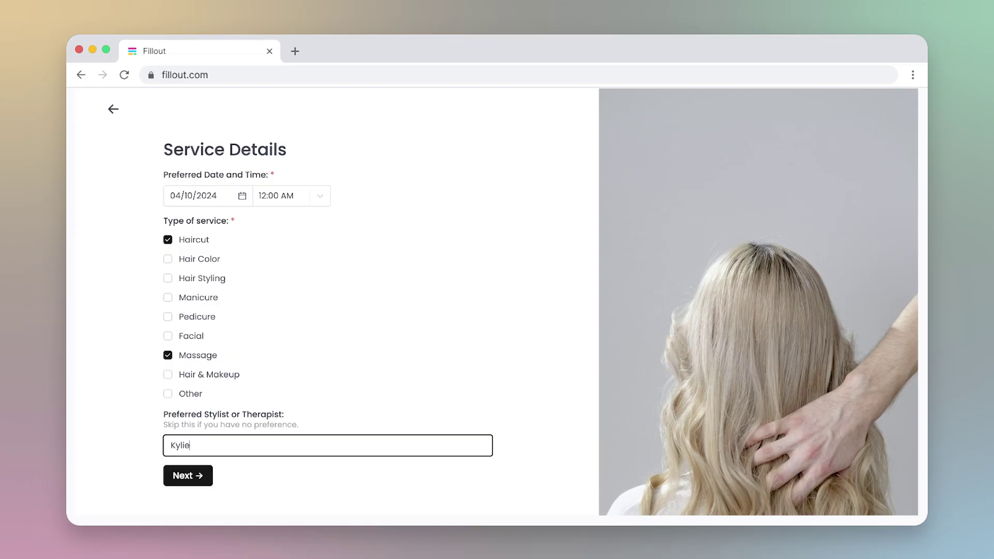
Click through the form previews, rating work happiness as 10.
left_click(201, 476)
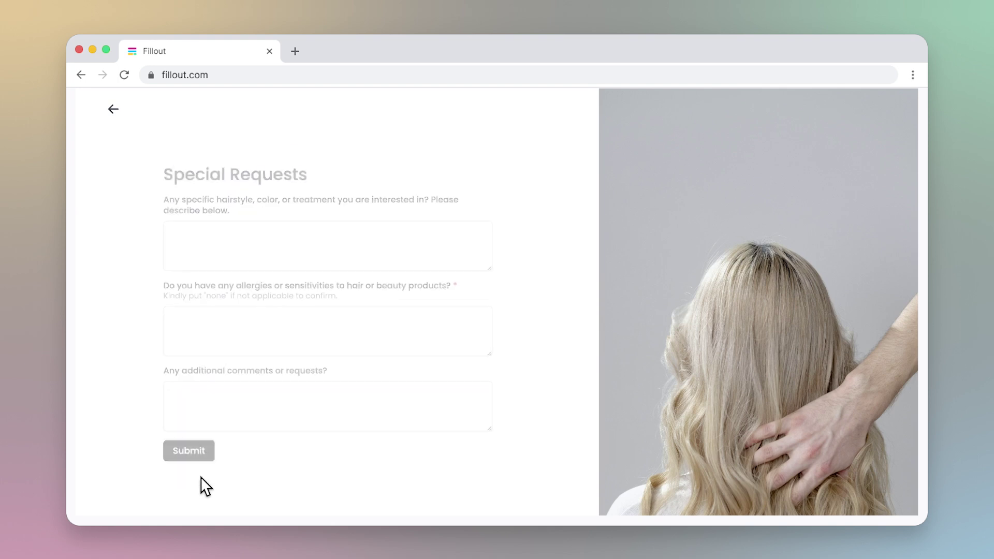
left_click(286, 249)
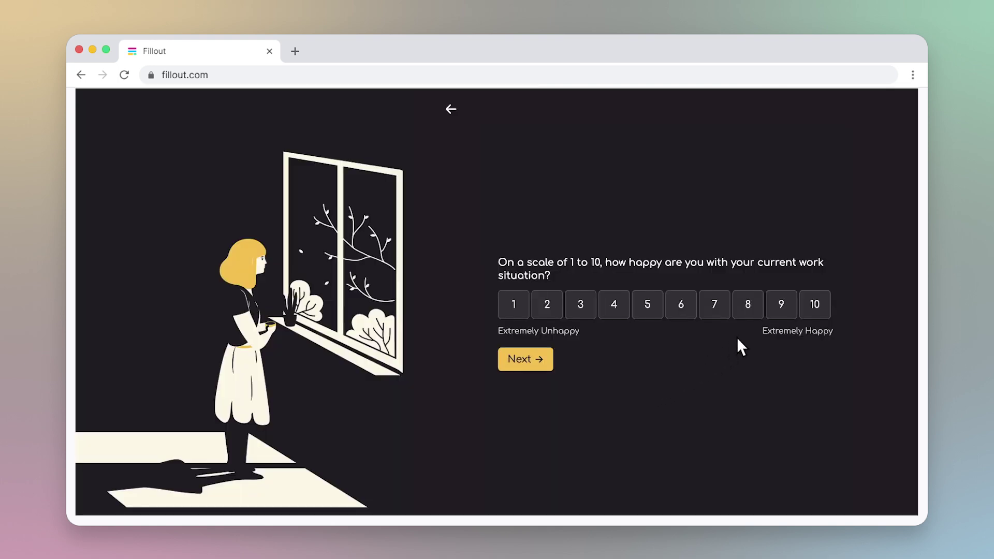
left_click(807, 307)
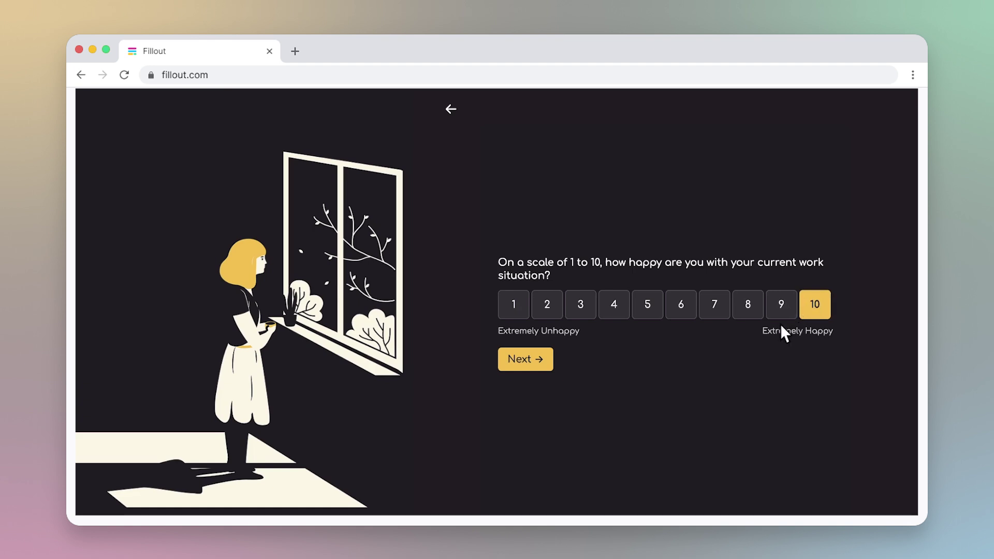
left_click(547, 364)
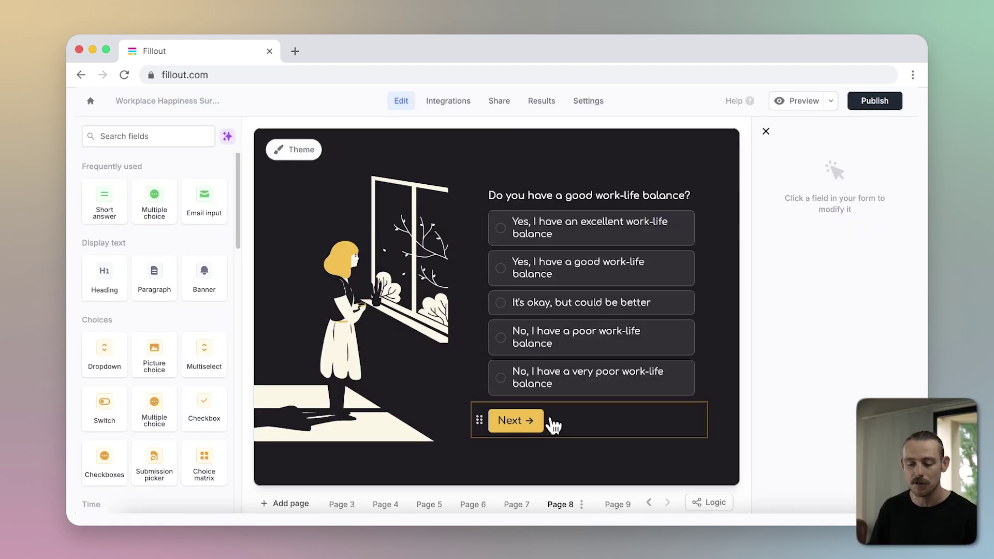
Add a regular form page named Page 10 to the Workplace Happiness Survey.
left_click(276, 504)
left_click(322, 299)
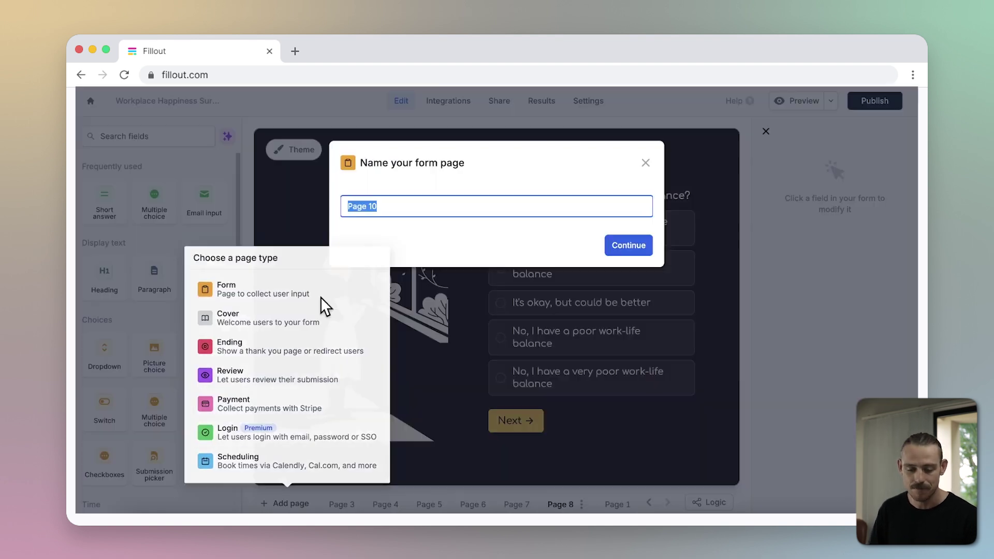
left_click(634, 248)
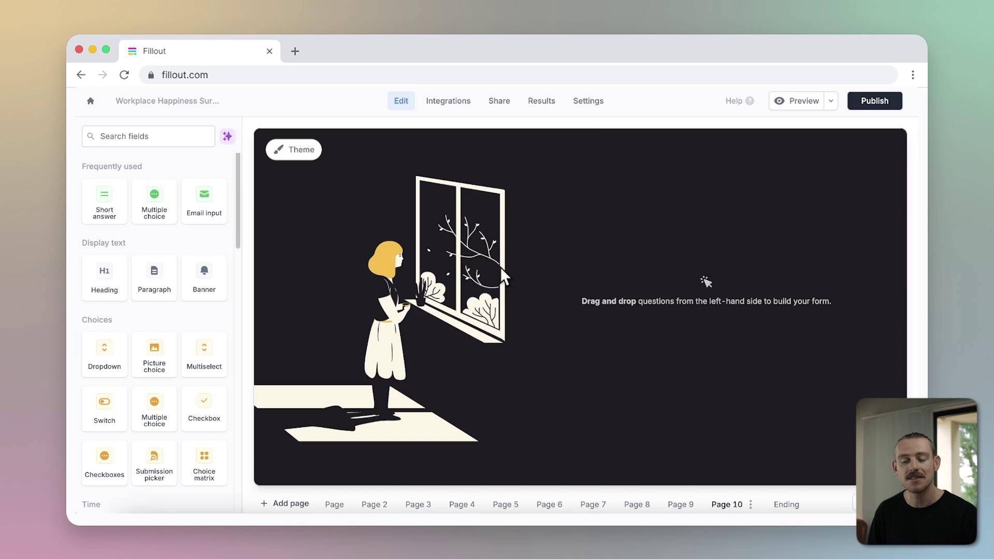
Open the Coaching Session Booking form from the dashboard and view its Template theme 9 settings.
left_click(91, 99)
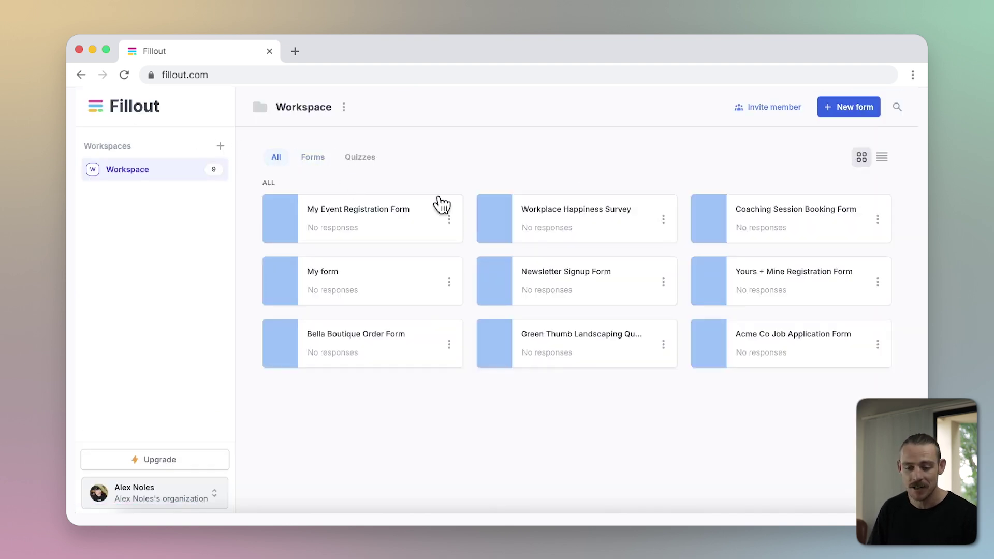
left_click(821, 220)
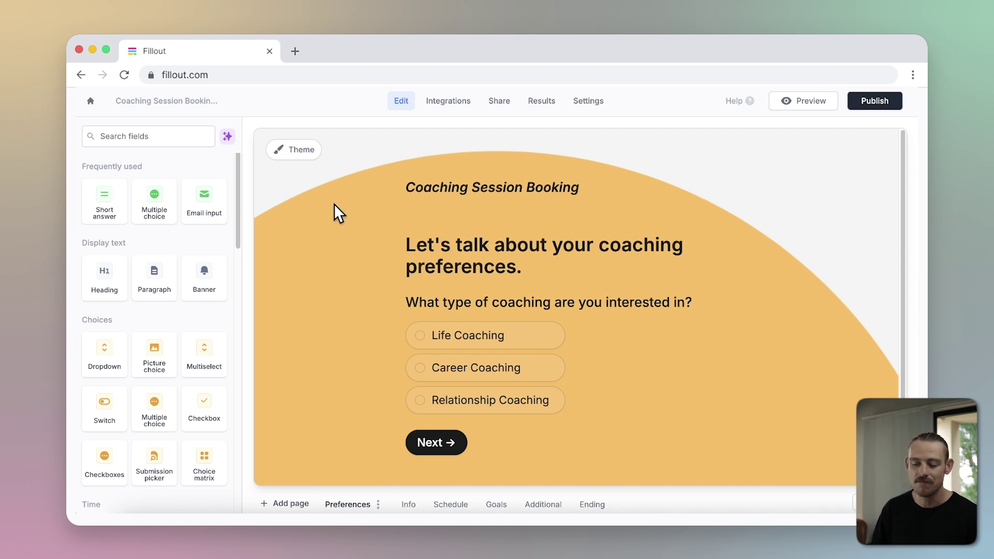
left_click(300, 156)
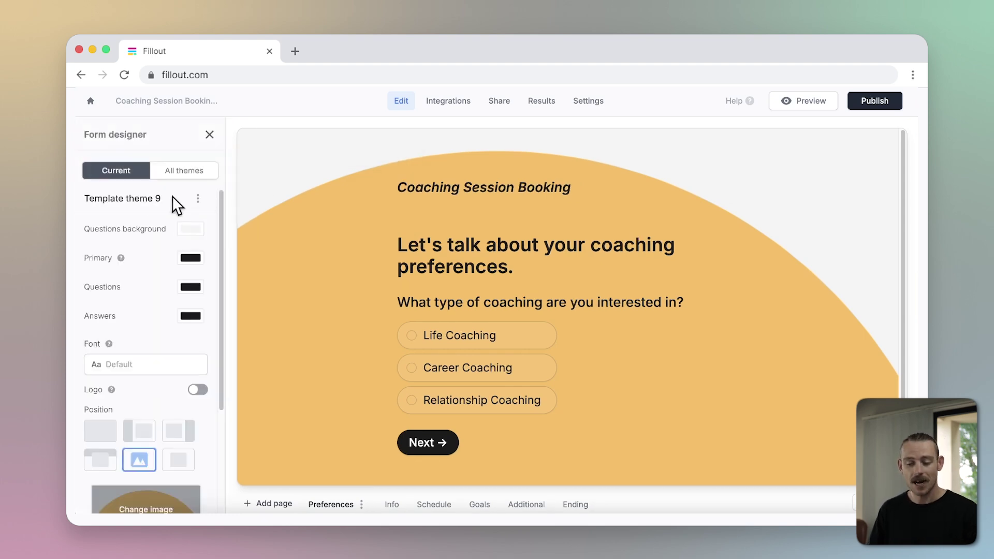
Set the questions background to near-black 101010 and the primary colour to the blue preset.
left_click(200, 235)
left_click_drag(197, 268, 179, 347)
left_click(159, 288)
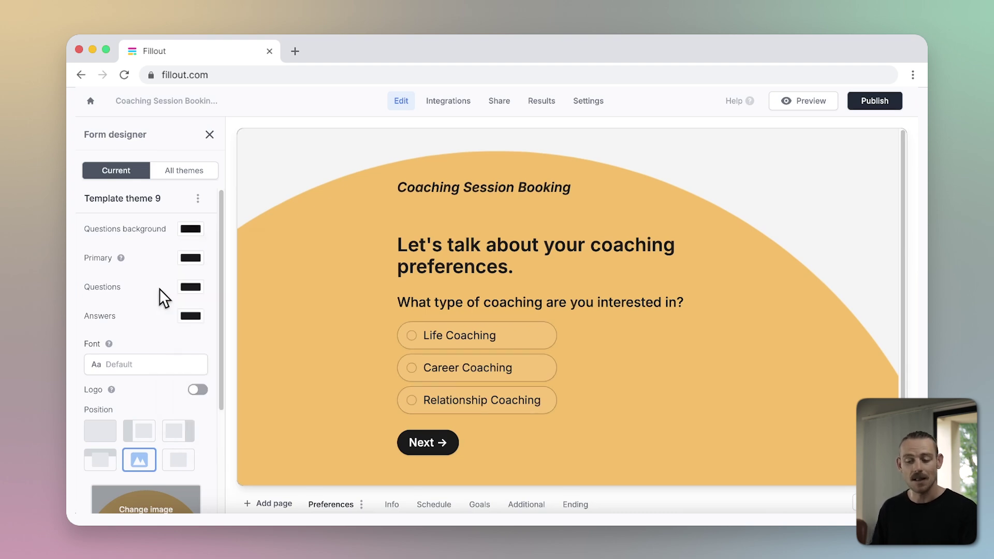
left_click(202, 258)
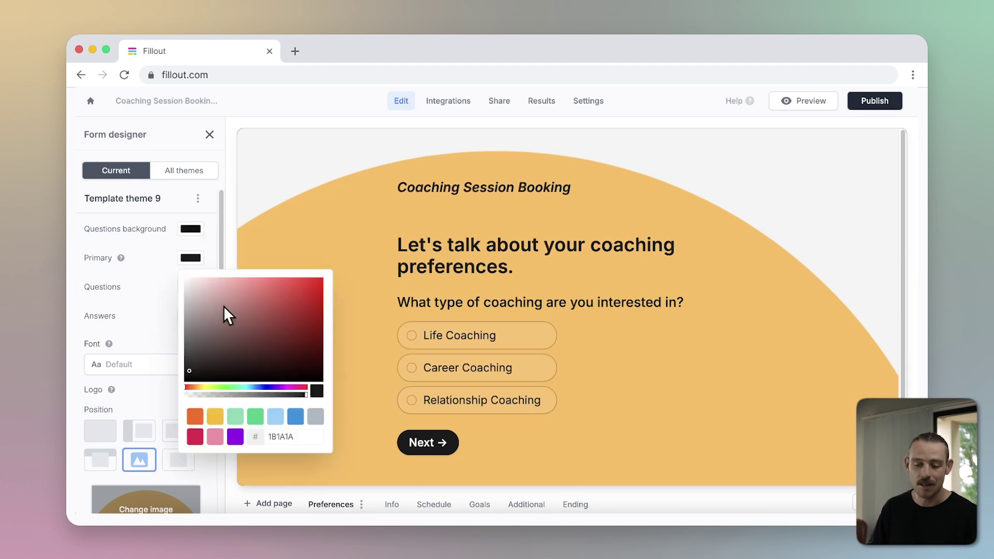
left_click(295, 417)
left_click(155, 295)
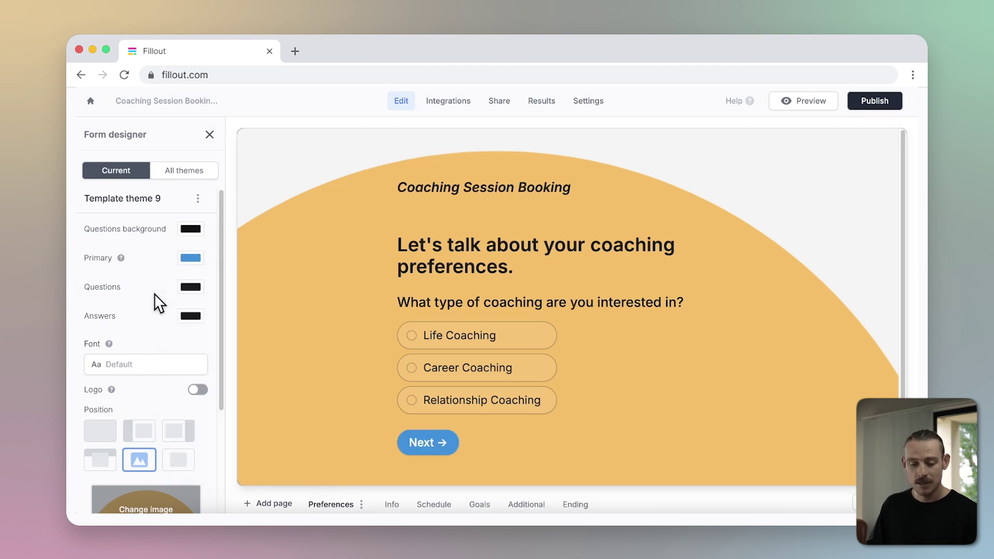
Make both the question text and the answer text white.
left_click(186, 290)
left_click_drag(188, 321, 185, 309)
left_click(170, 304)
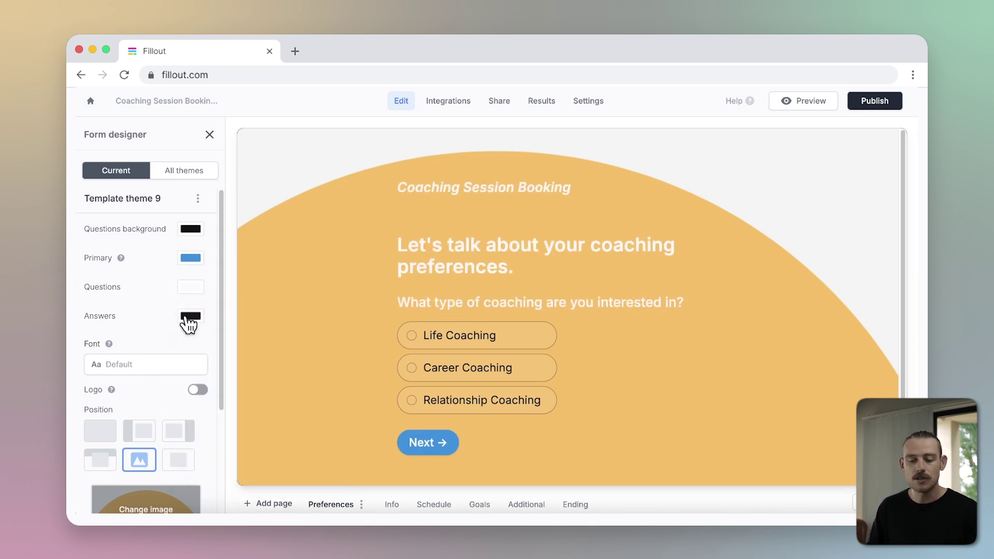
left_click(189, 316)
left_click(189, 337)
left_click(166, 327)
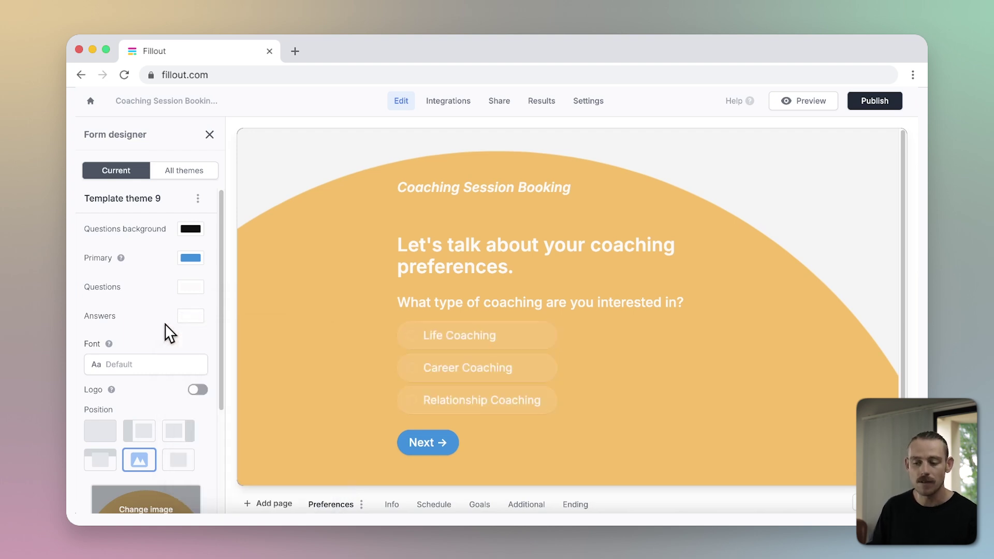
left_click(182, 370)
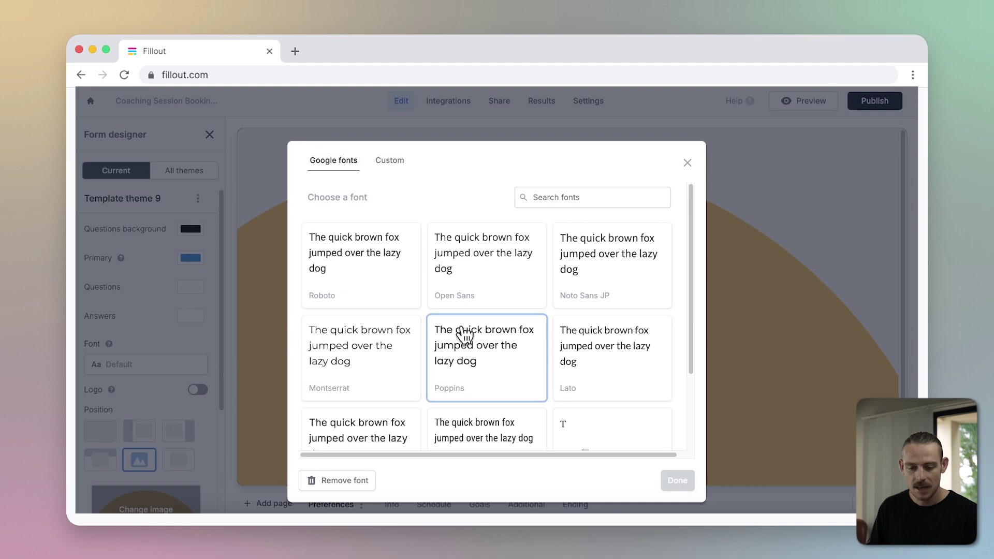
scroll(464, 335, "down", 5)
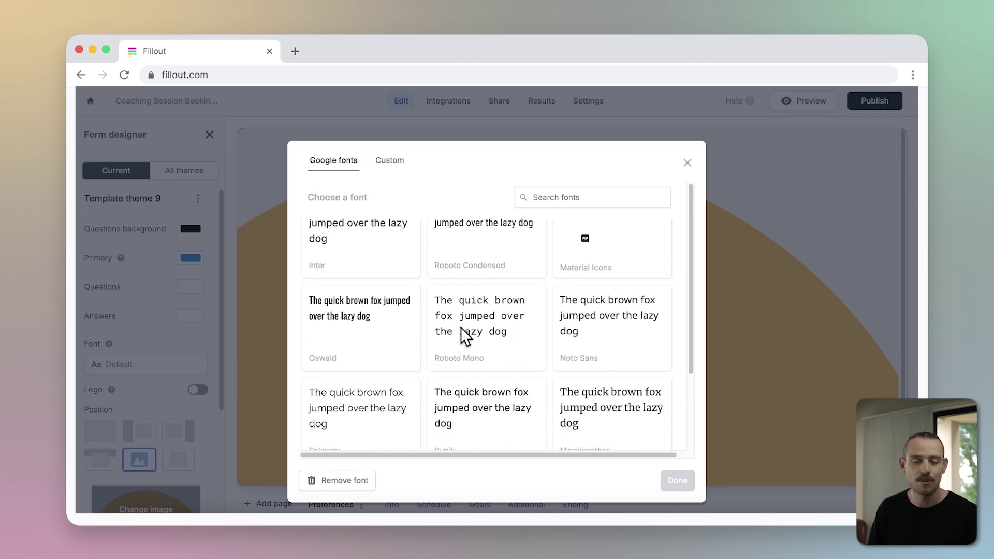
left_click(391, 169)
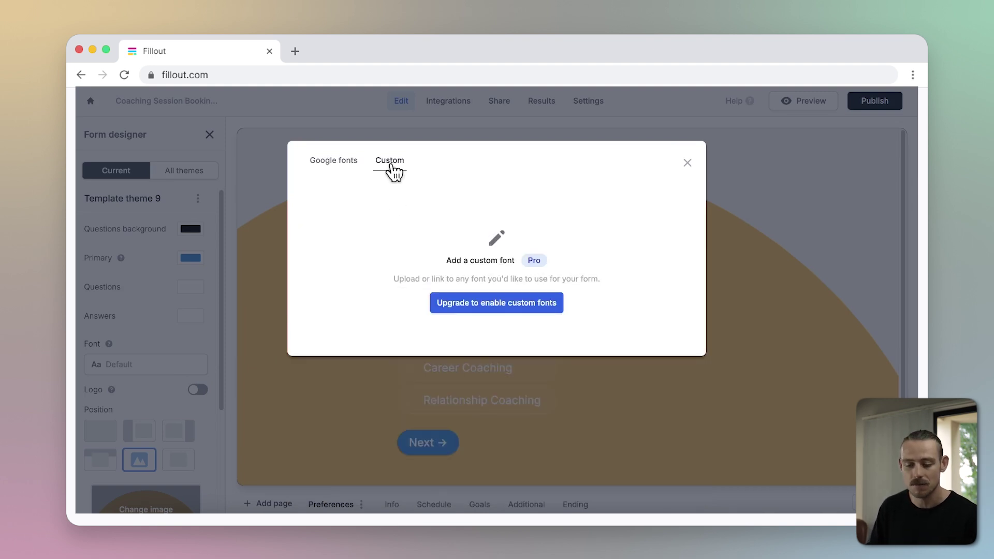
left_click(687, 163)
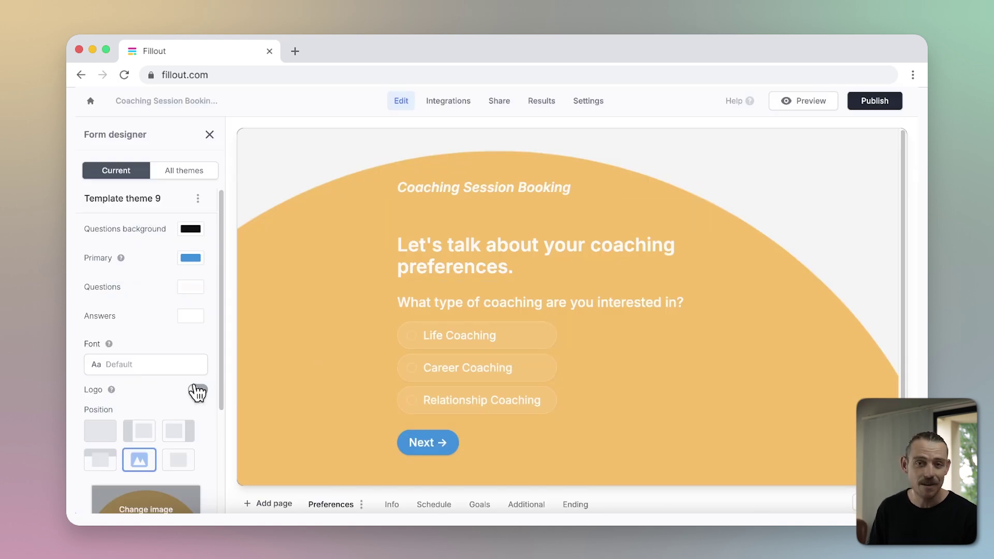
Switch on the logo and set an uploaded portrait photo as the form logo.
left_click(198, 391)
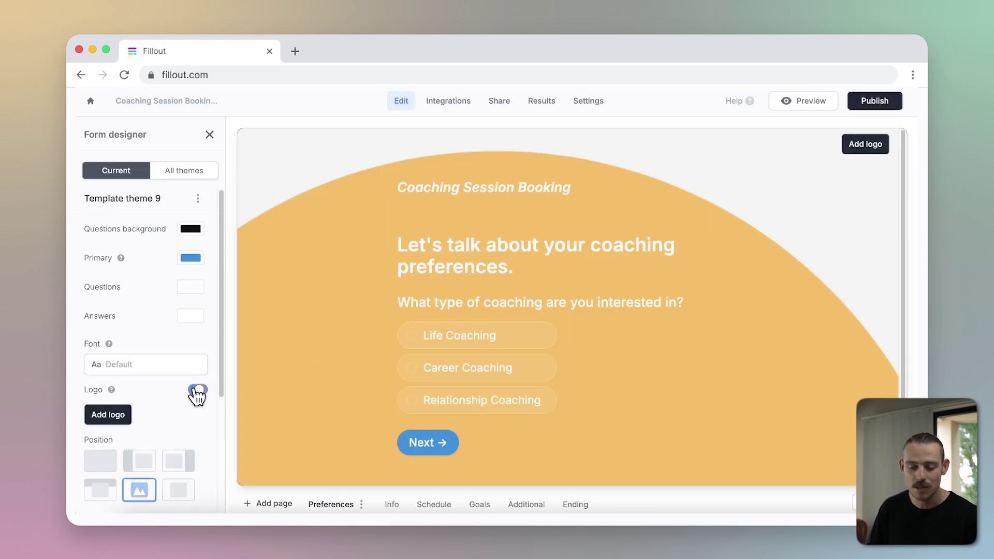
left_click(129, 420)
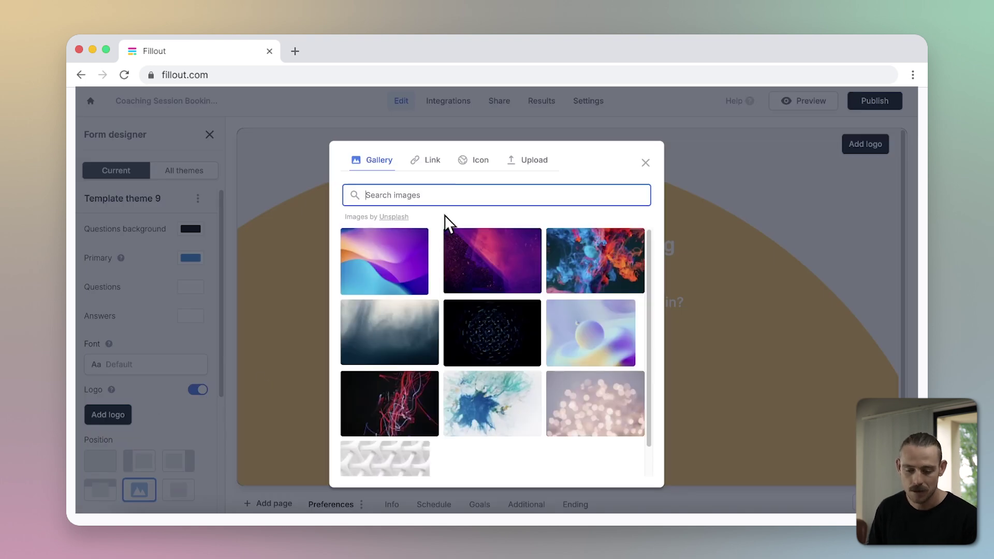
left_click(440, 164)
left_click(474, 167)
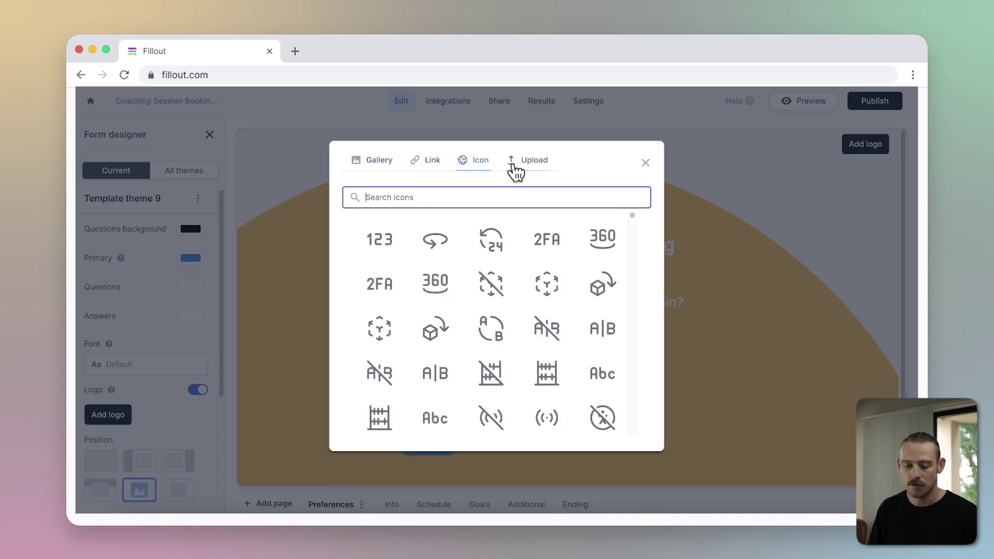
left_click(524, 166)
left_click(543, 229)
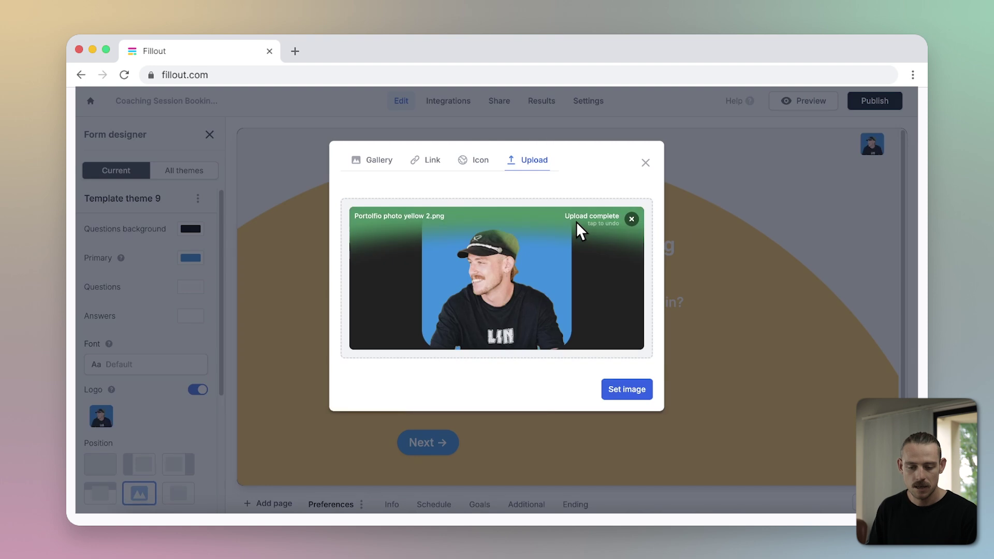
left_click(630, 393)
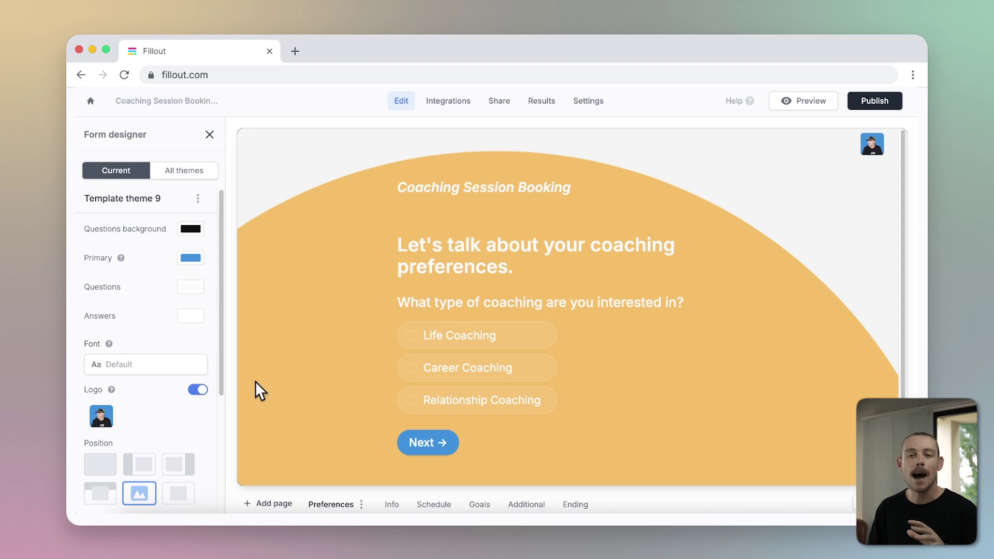
Try several image positions, settling on a split layout with content left and image right.
scroll(185, 421, "down", 5)
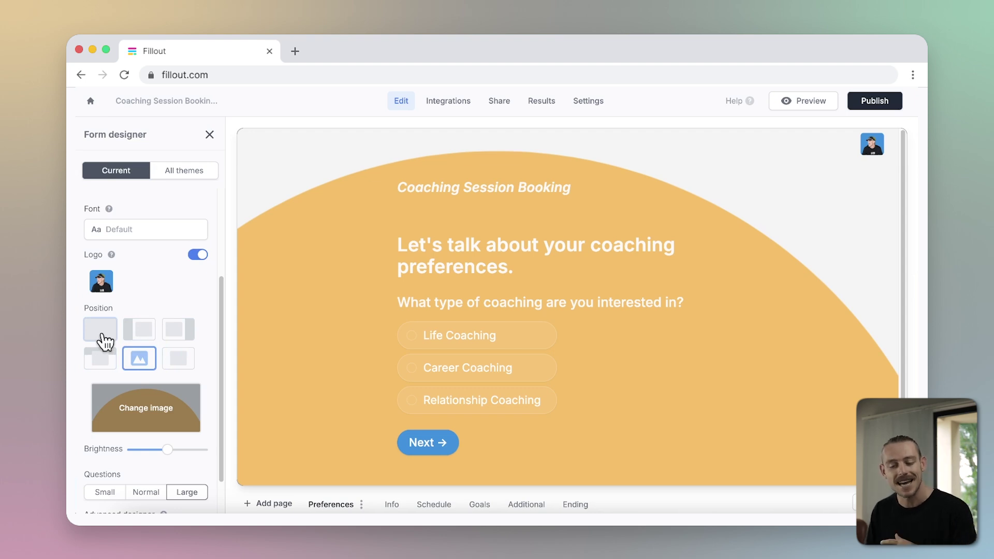
left_click(101, 329)
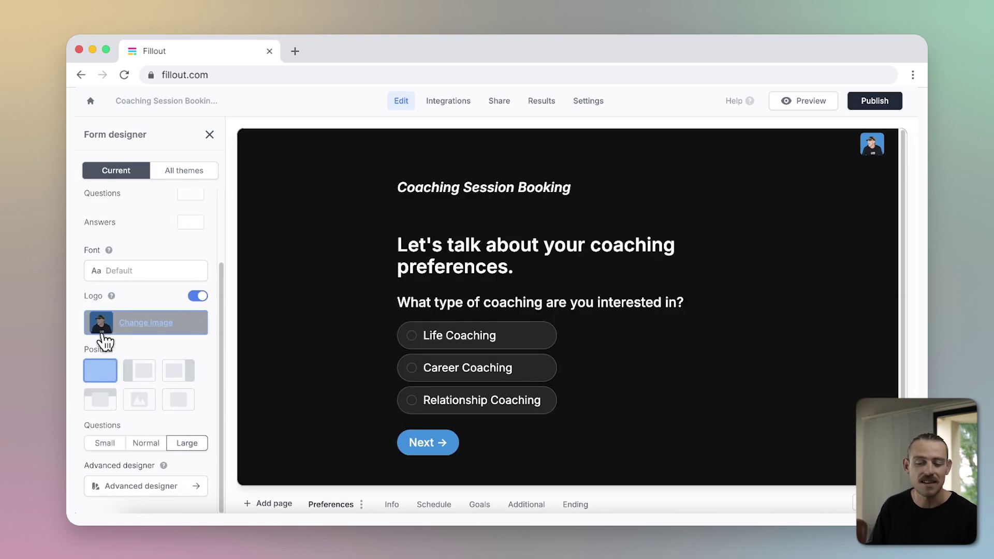
left_click(98, 401)
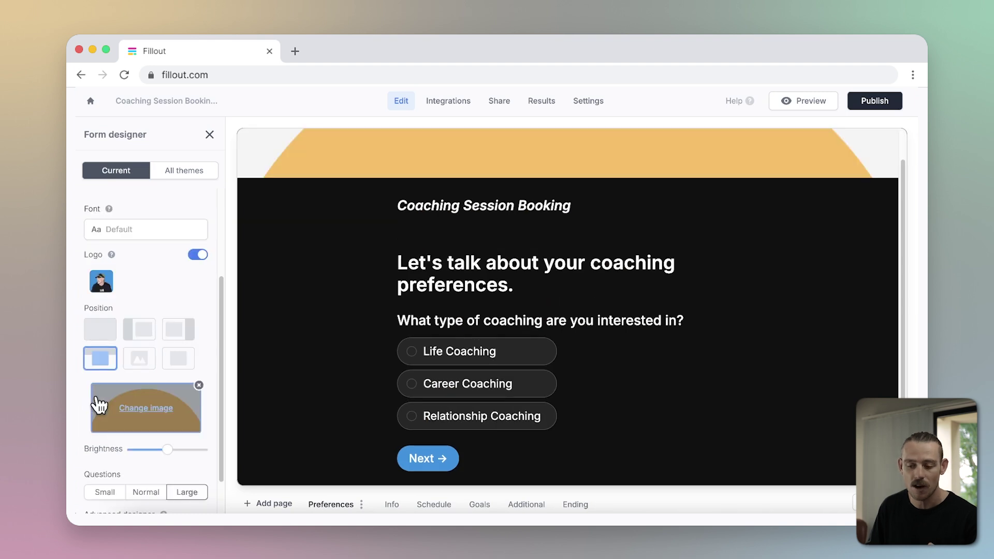
left_click(139, 359)
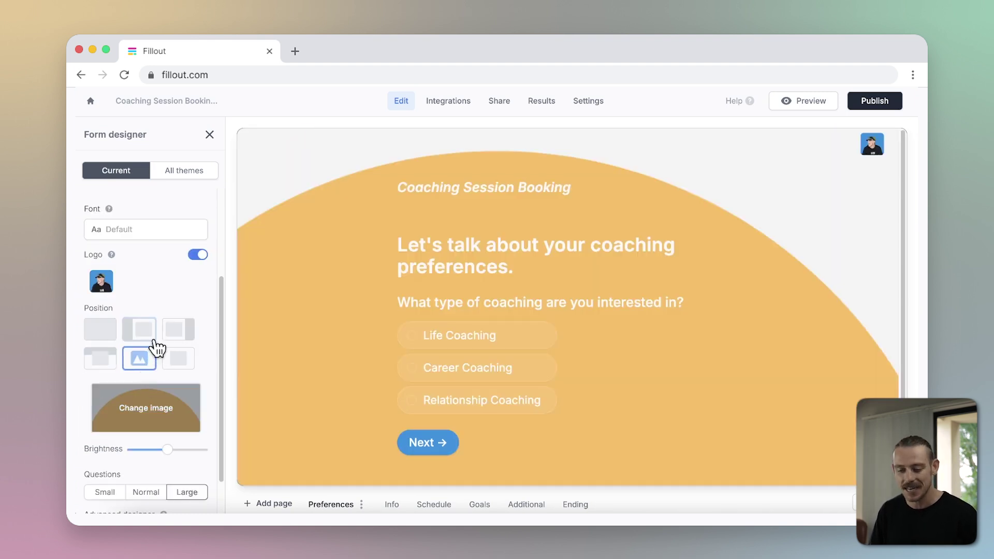
left_click(140, 331)
left_click(178, 337)
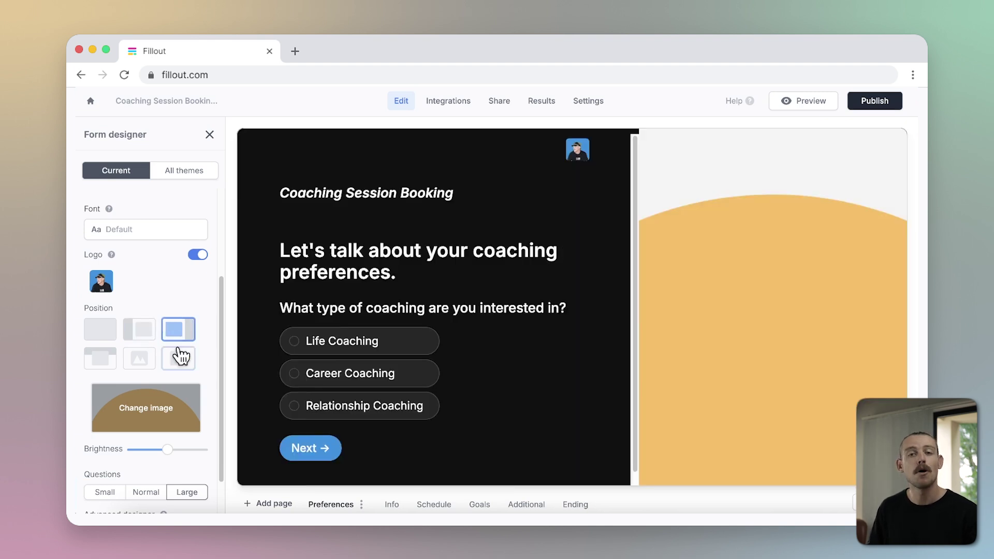
left_click_drag(219, 329, 210, 365)
left_click(197, 337)
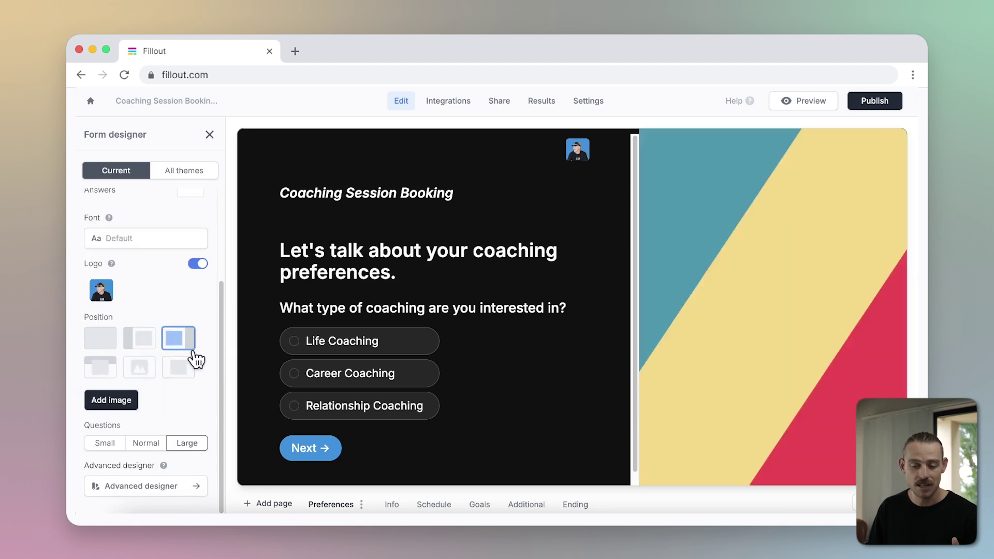
Search the gallery for 'blu', use the blue silhouette photo as side image, and nudge its brightness.
left_click(135, 402)
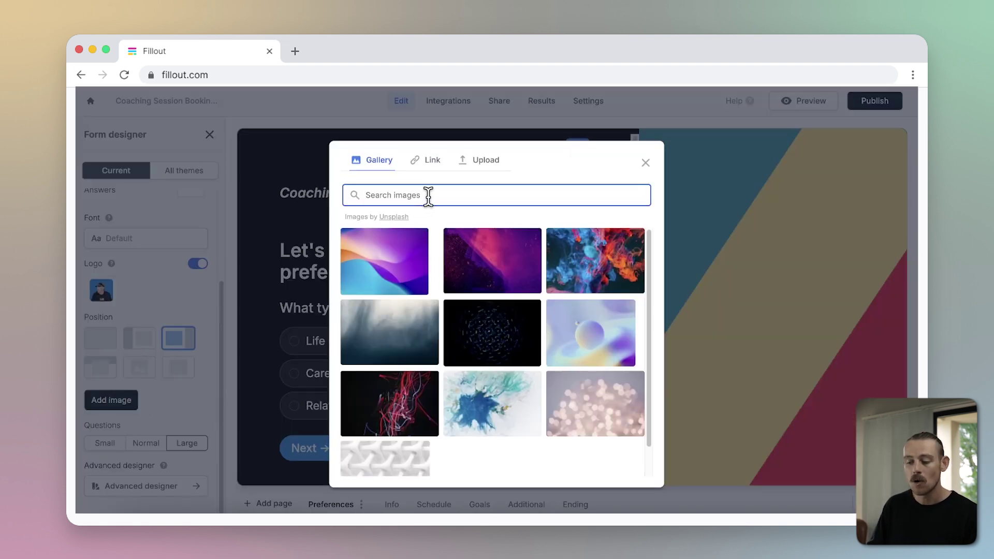
type("blue shadow")
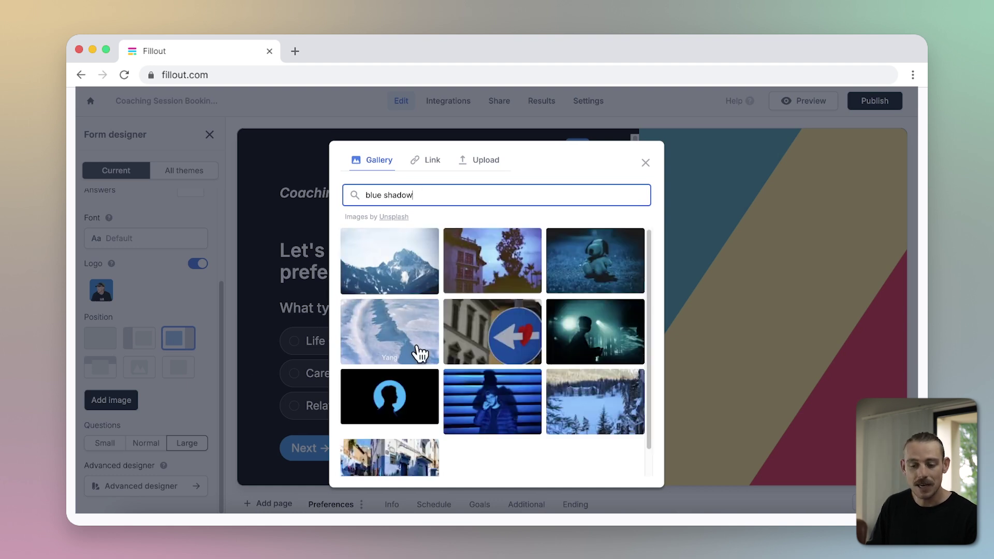
left_click(412, 406)
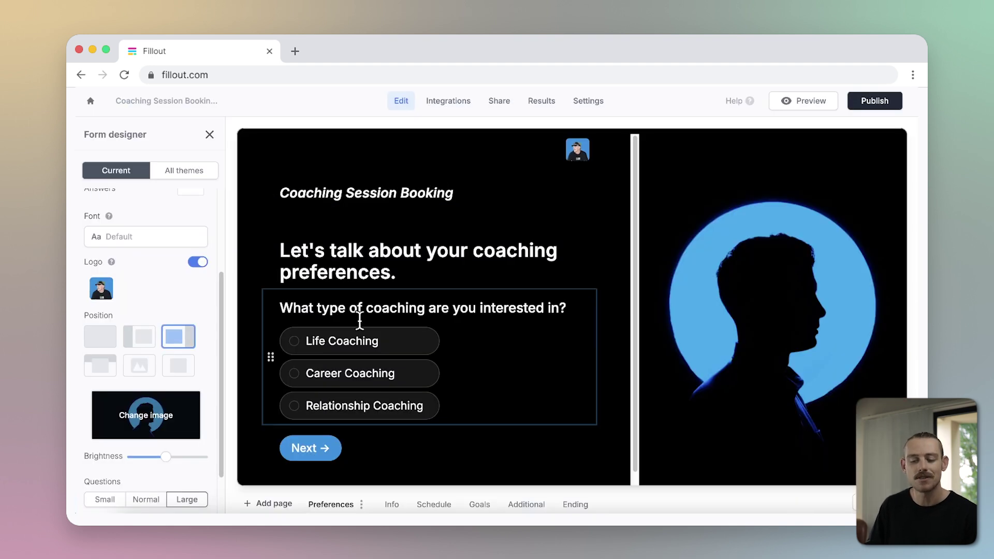
left_click_drag(165, 457, 170, 457)
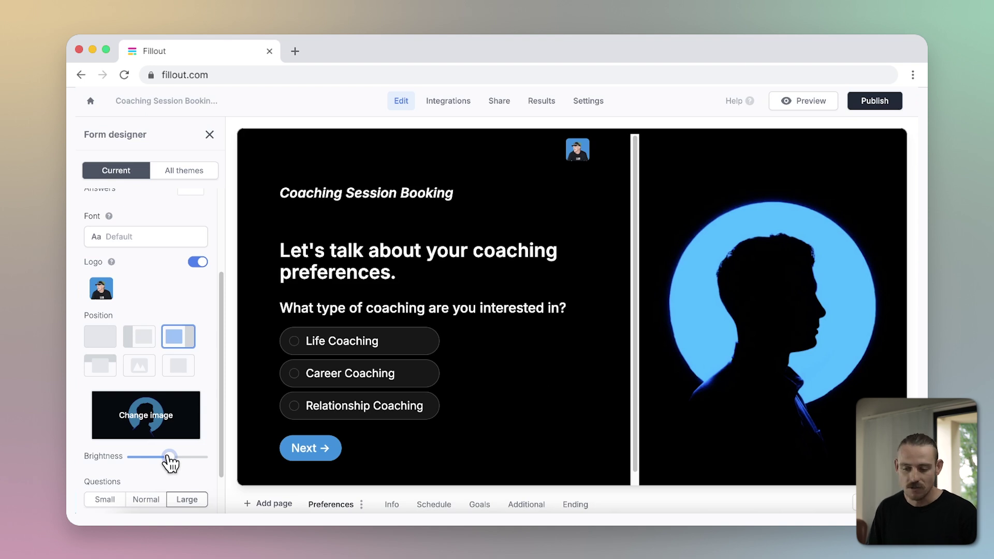
scroll(169, 462, "down", 2)
Set the question size to Normal after briefly trying Small.
left_click(104, 448)
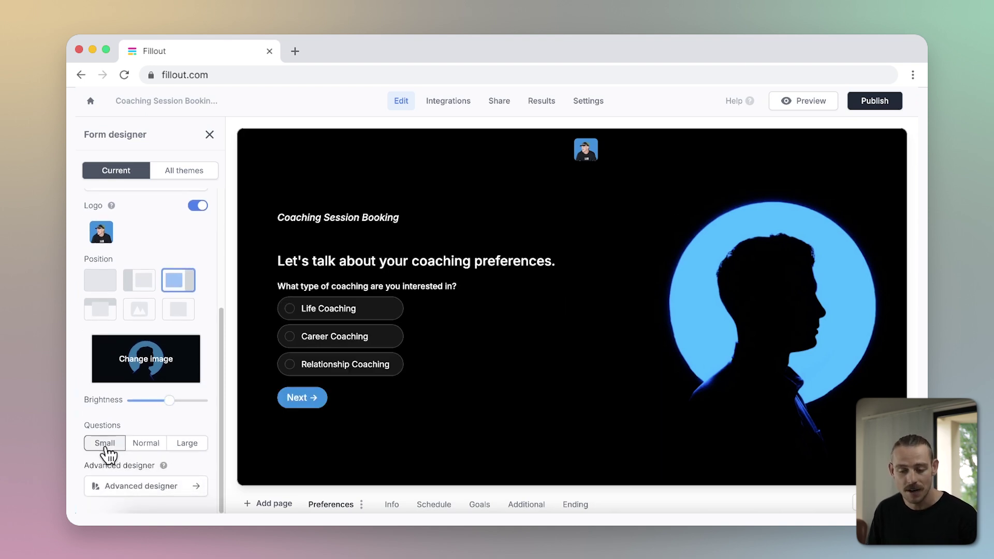
left_click(141, 445)
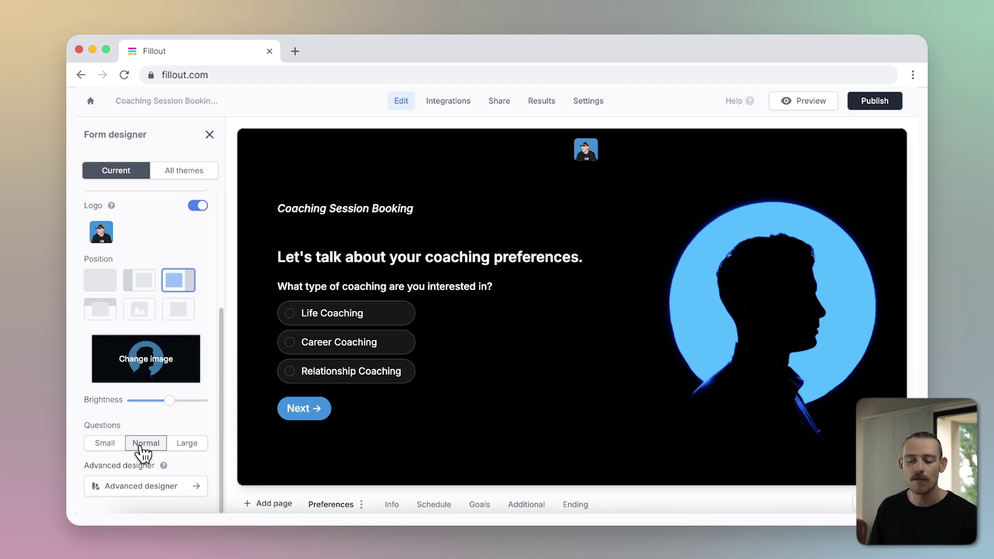
left_click(198, 487)
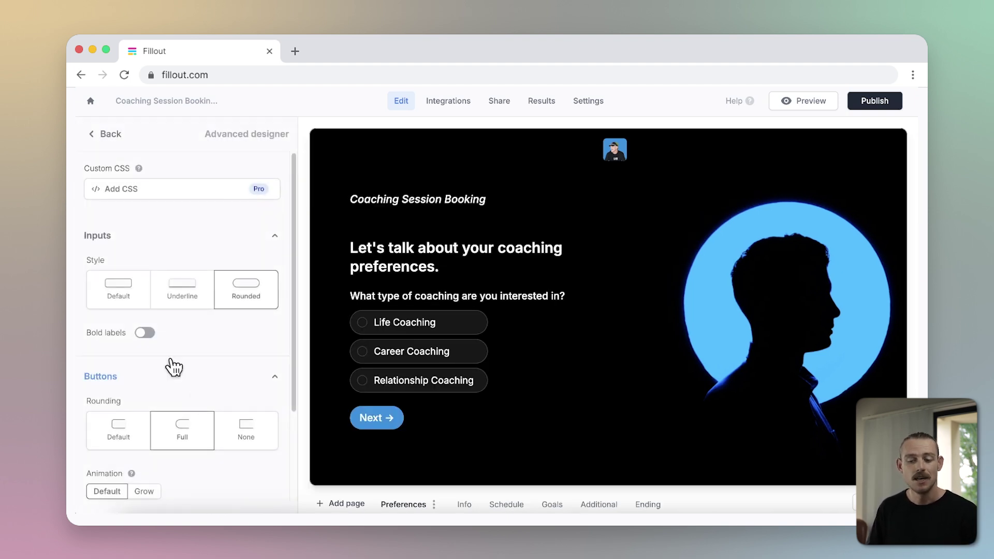
Keep Rounded input style, and give buttons Default rounding and a Grow animation.
left_click(122, 294)
left_click(179, 303)
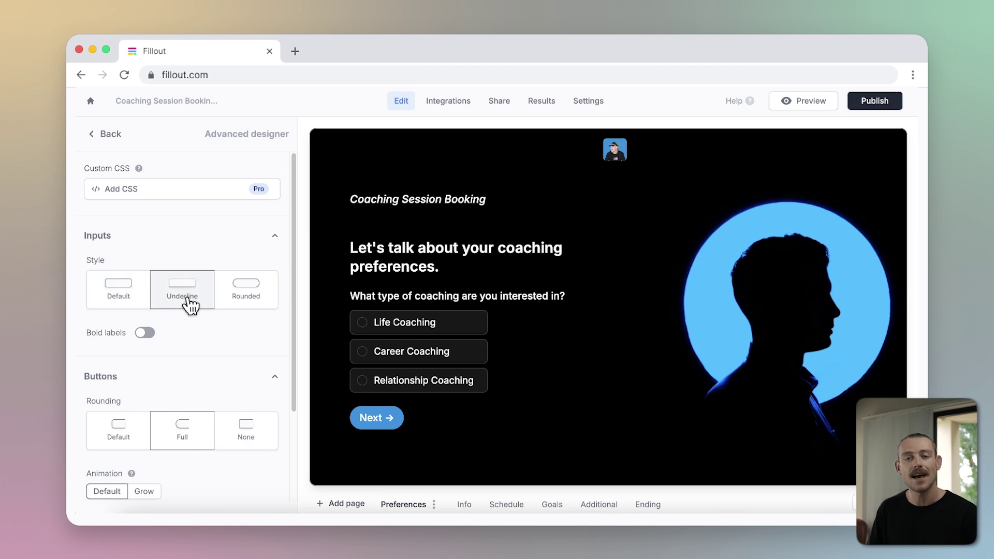
left_click(236, 304)
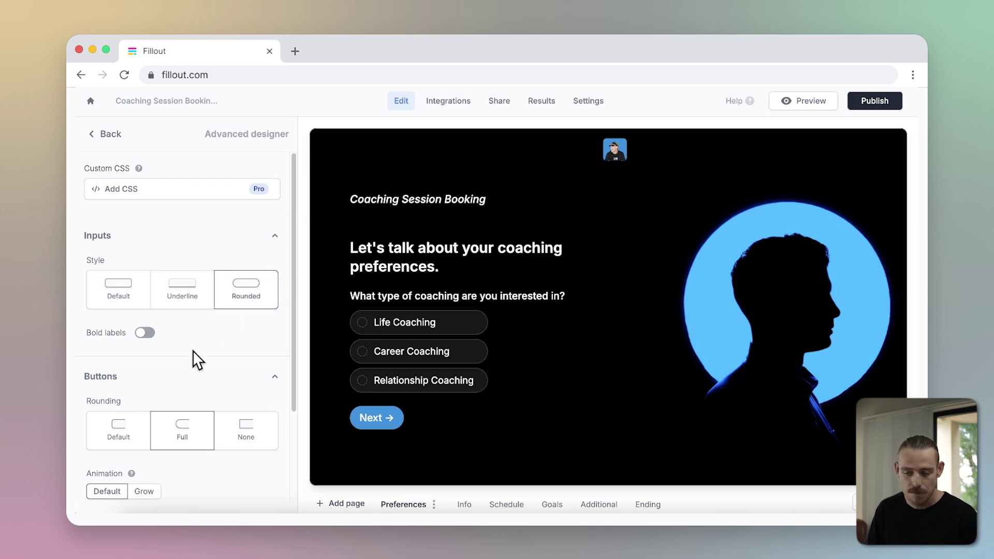
scroll(157, 396, "down", 5)
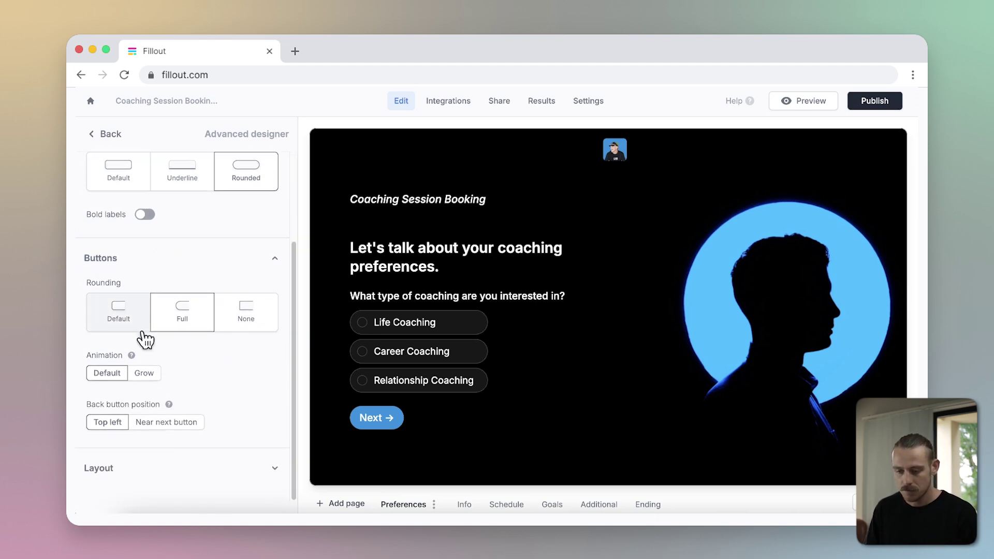
left_click(136, 325)
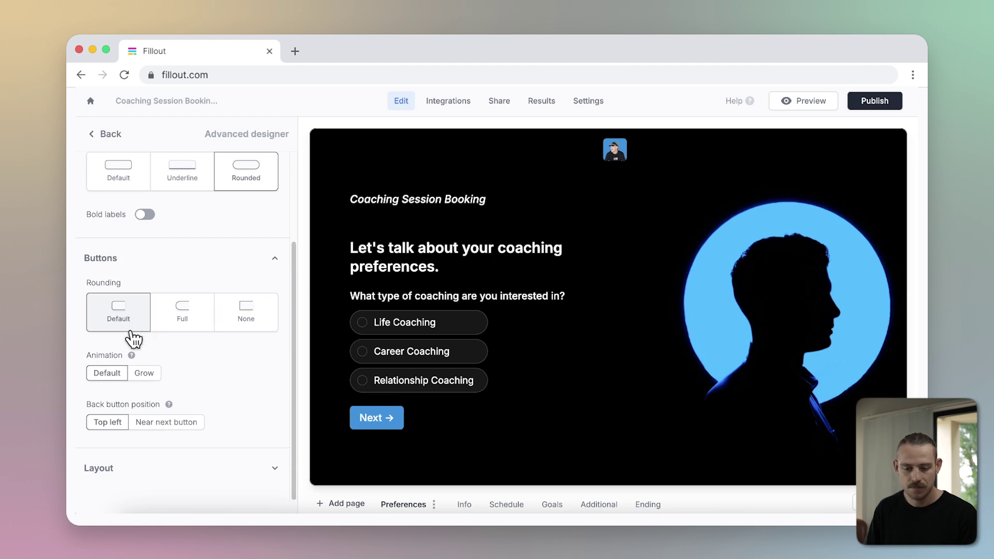
left_click(141, 376)
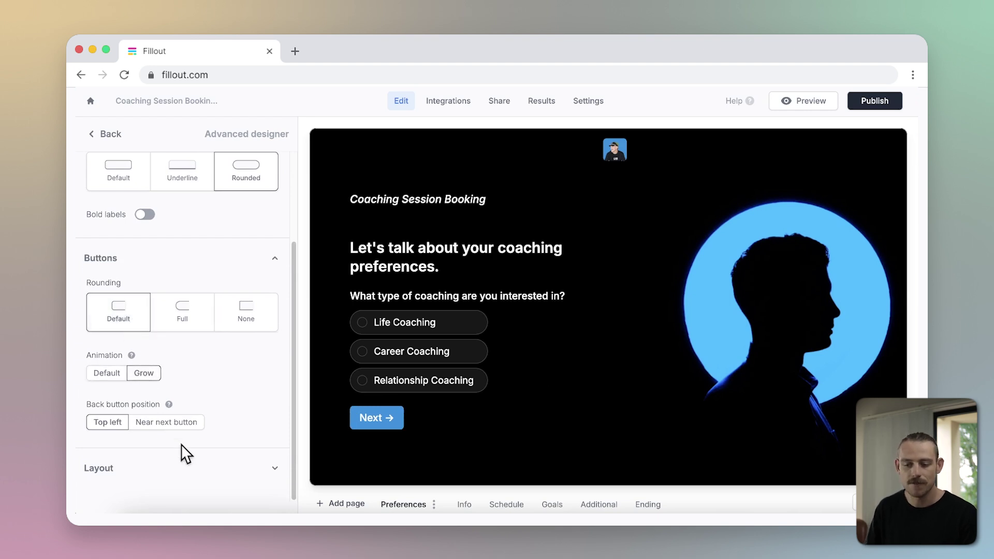
Try centred layout alignment, then return the form content to Left alignment.
left_click(217, 468)
scroll(222, 474, "down", 5)
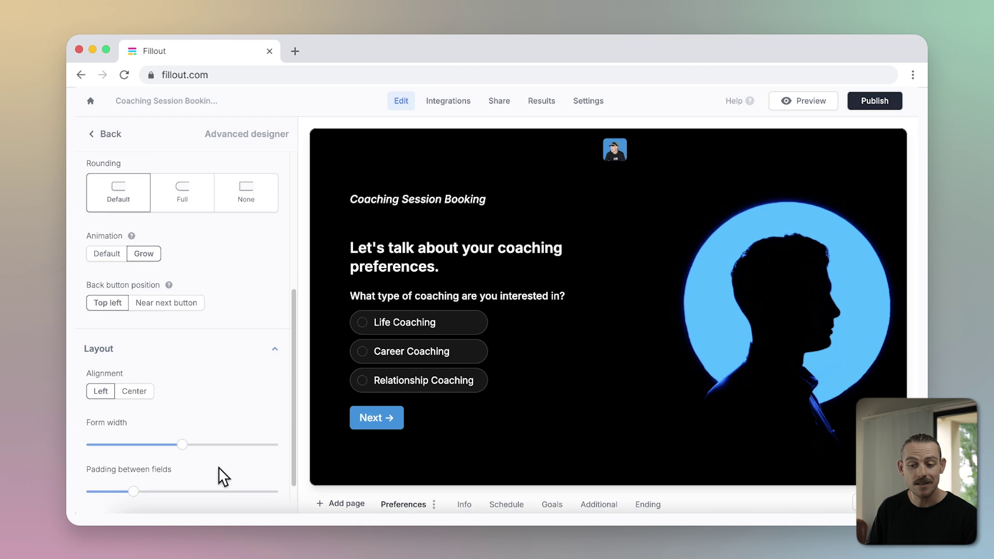
scroll(219, 467, "down", 1)
left_click(137, 378)
left_click(97, 378)
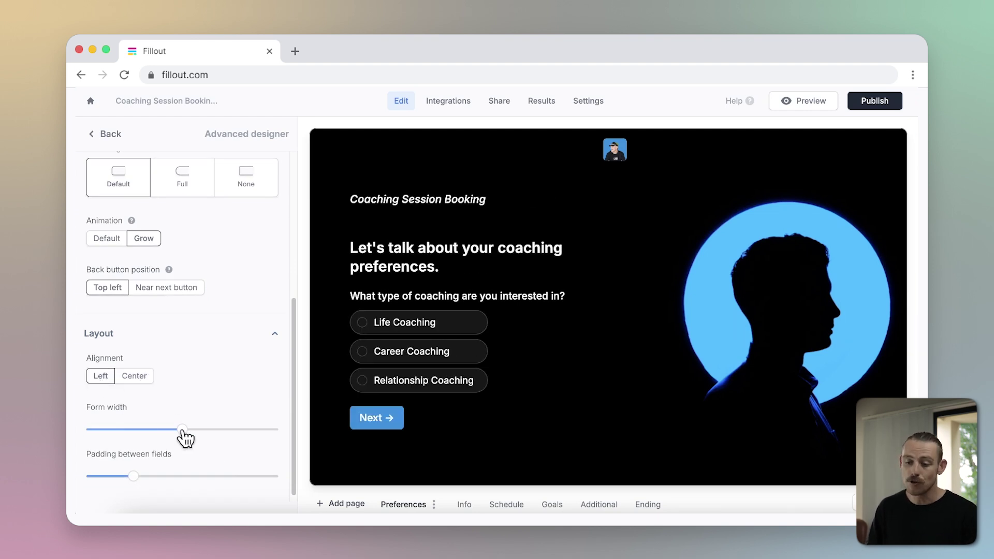
scroll(185, 438, "up", 8)
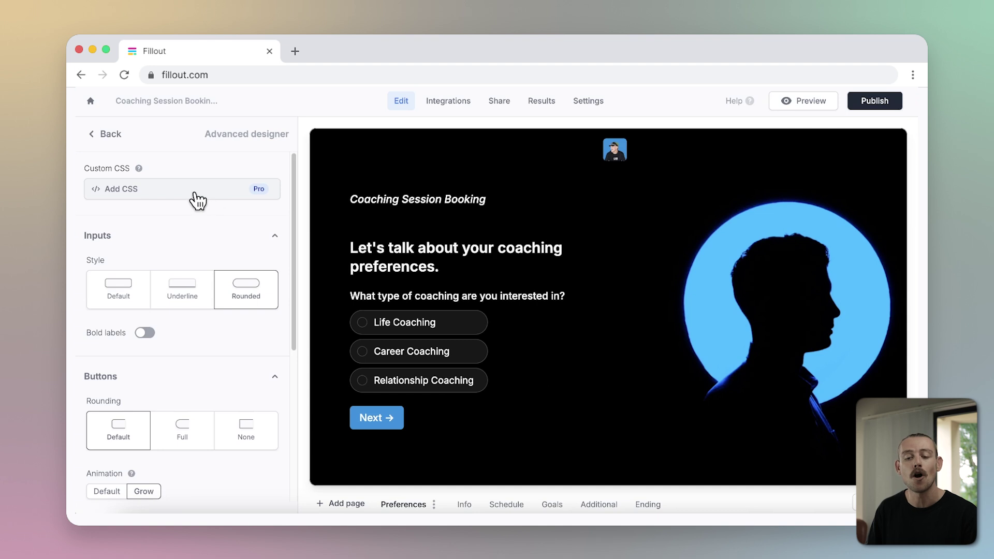
Return to the designer settings, browse All themes, and dismiss the Custom theme pricing plans.
left_click(96, 136)
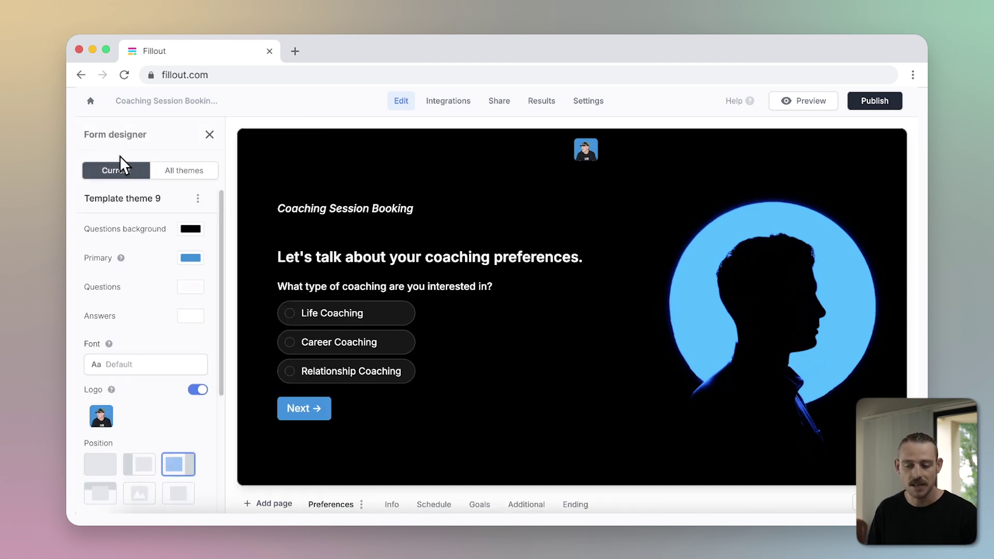
left_click(185, 176)
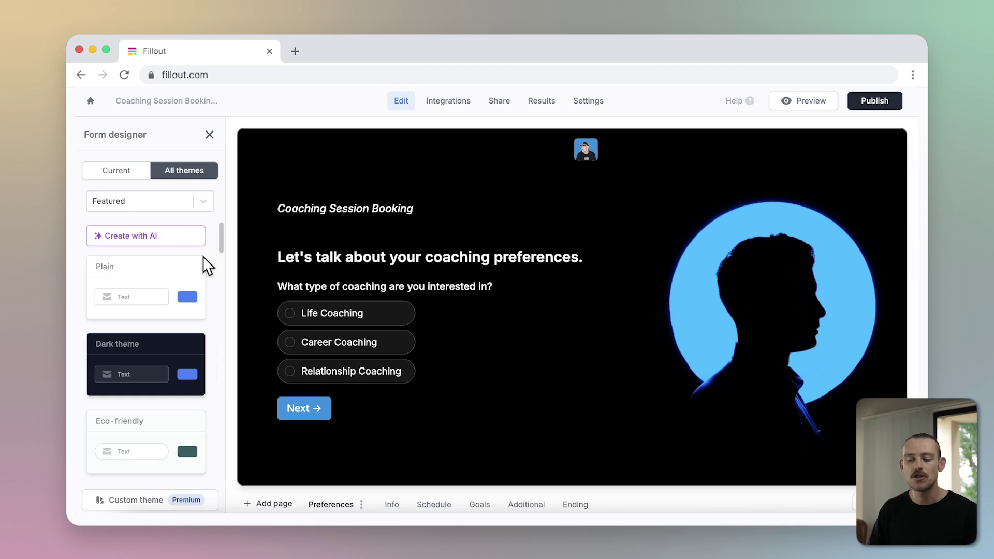
scroll(209, 273, "down", 5)
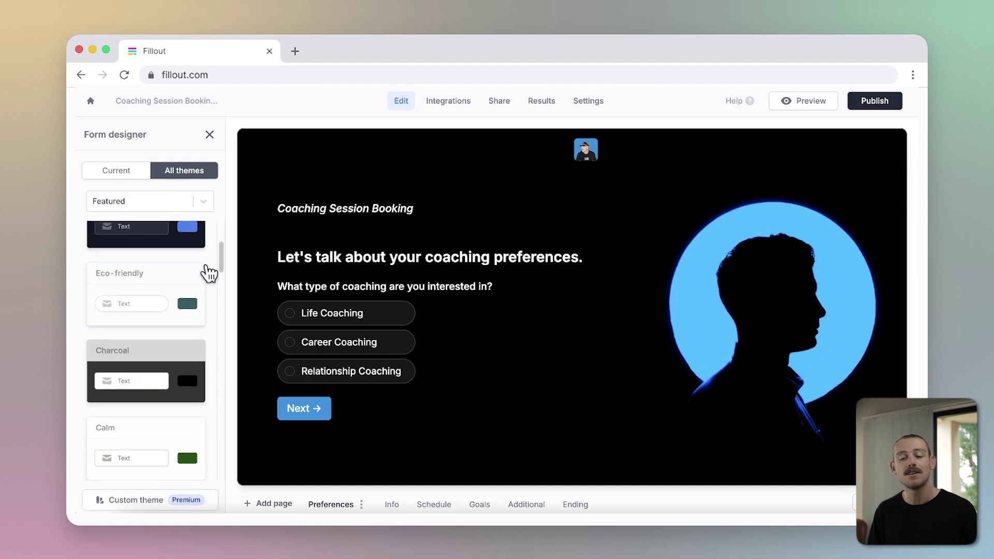
scroll(209, 273, "down", 3)
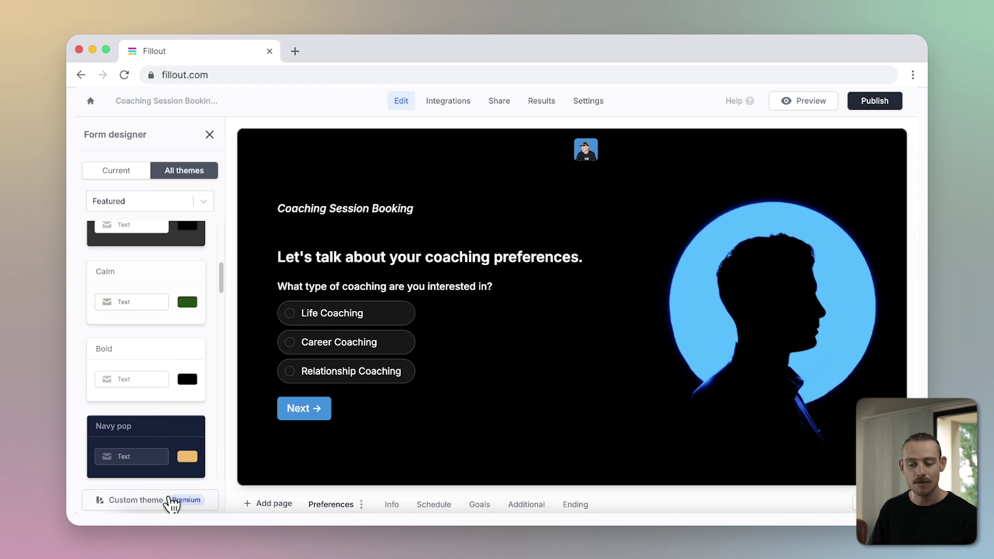
left_click(171, 500)
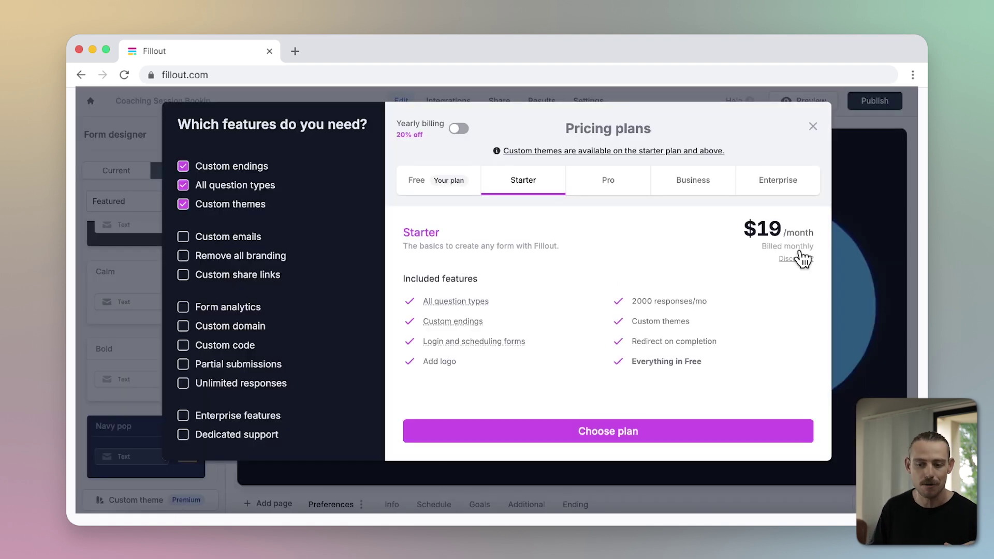
left_click(813, 127)
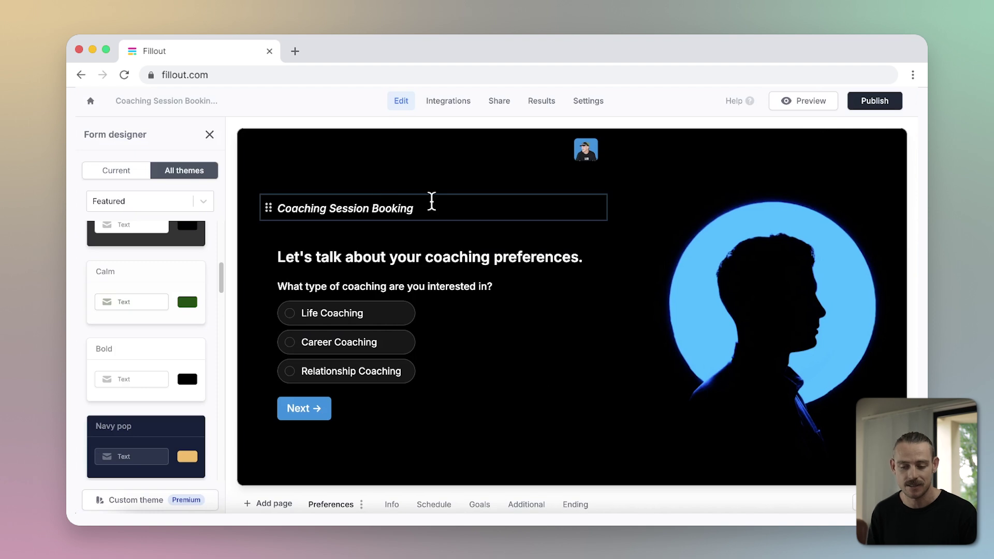
Filter the themes to My themes, scroll through Template themes 9 to 1, and preview on desktop.
left_click(202, 204)
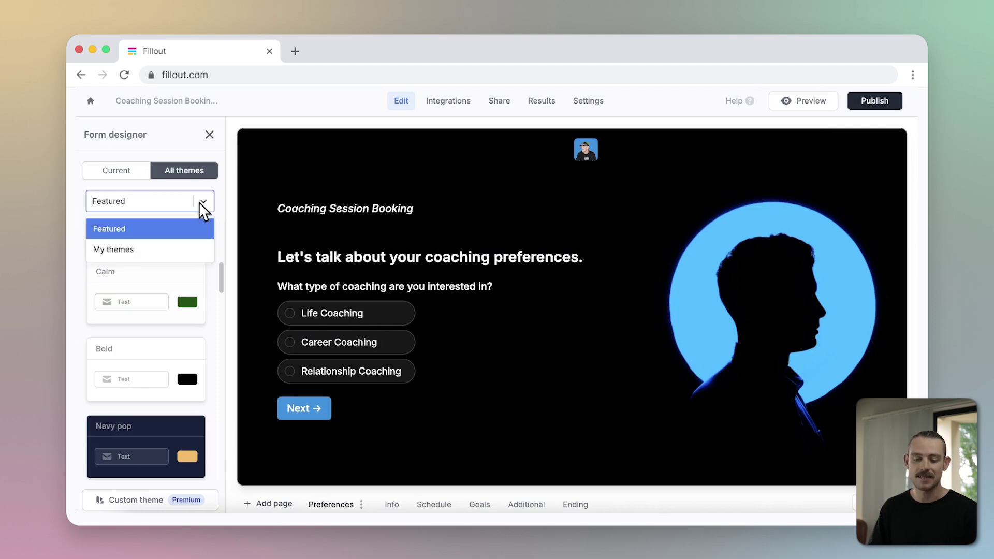
left_click(200, 251)
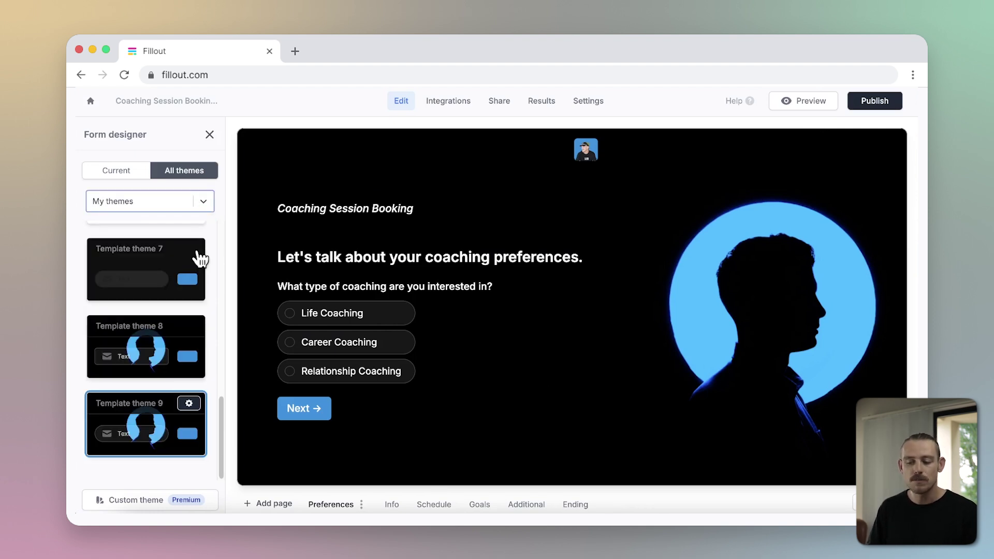
scroll(199, 257, "up", 5)
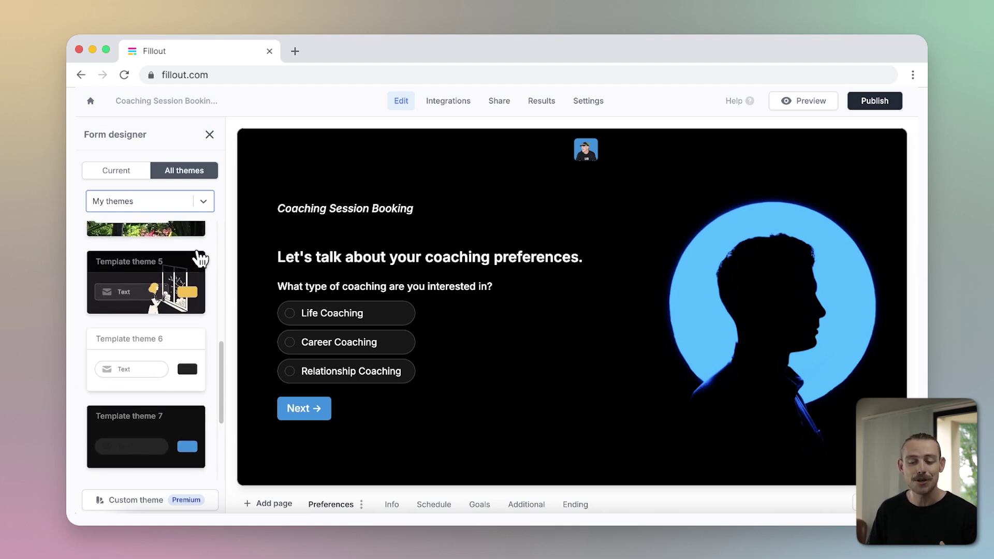
scroll(199, 257, "up", 5)
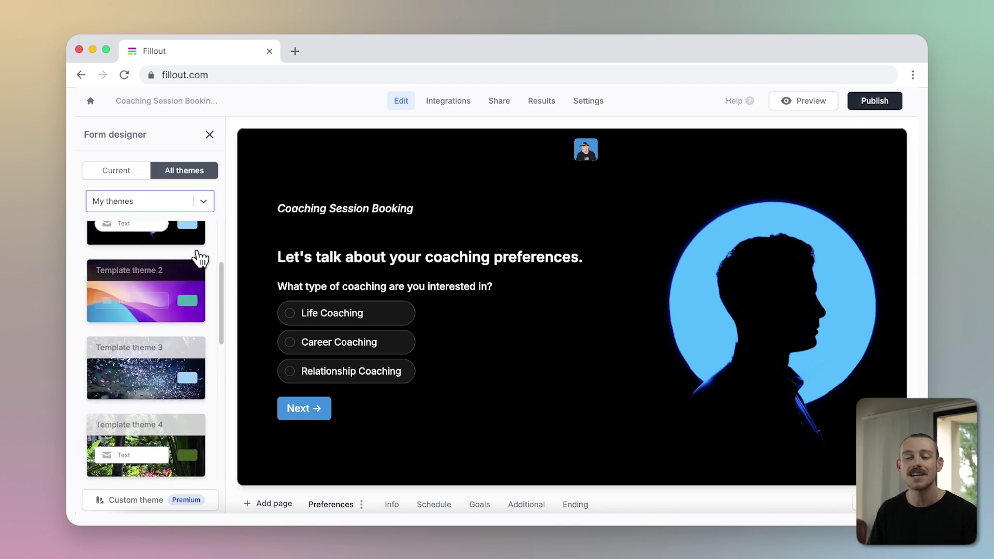
scroll(199, 257, "up", 2)
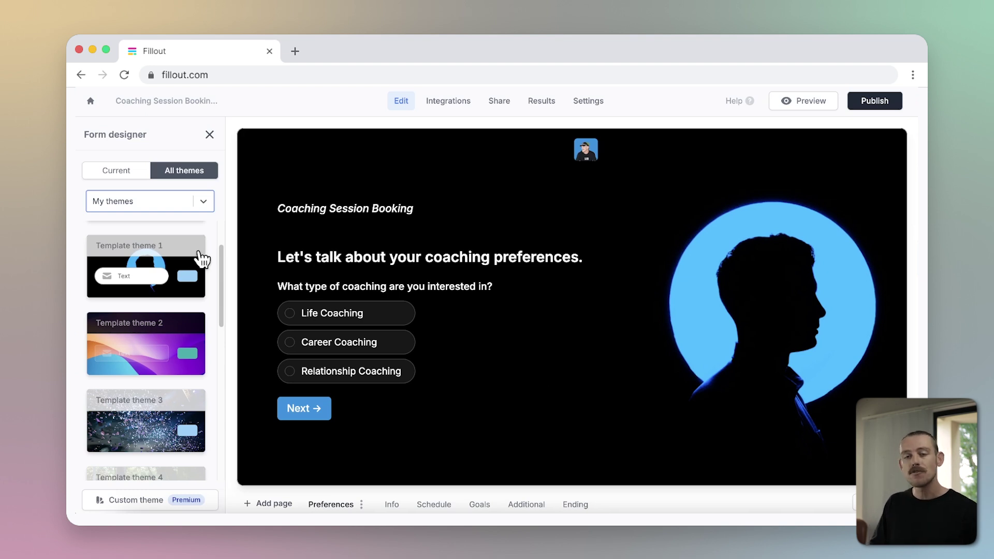
left_click(787, 102)
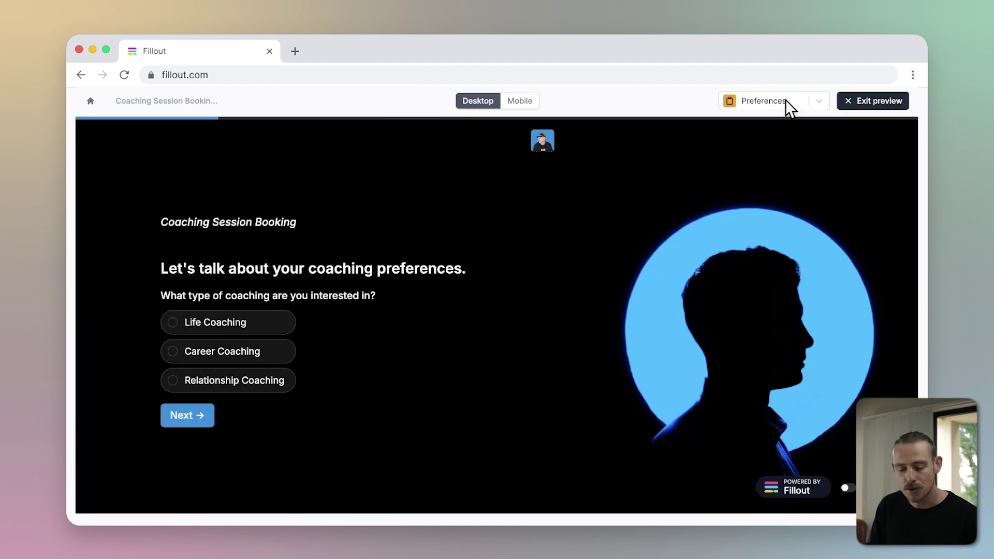
Switch the preview to Mobile, with the silhouette image stacked above the Preferences questions.
left_click(527, 104)
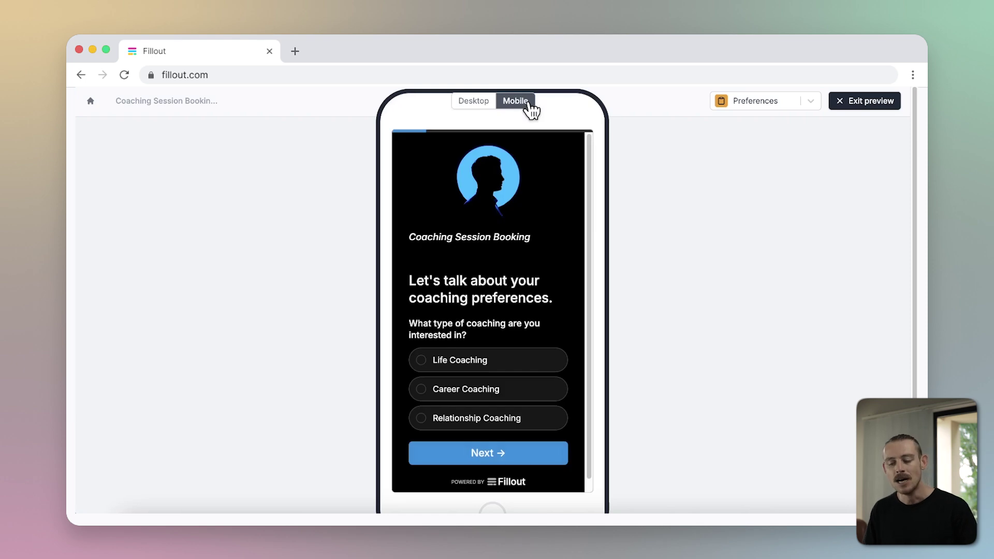